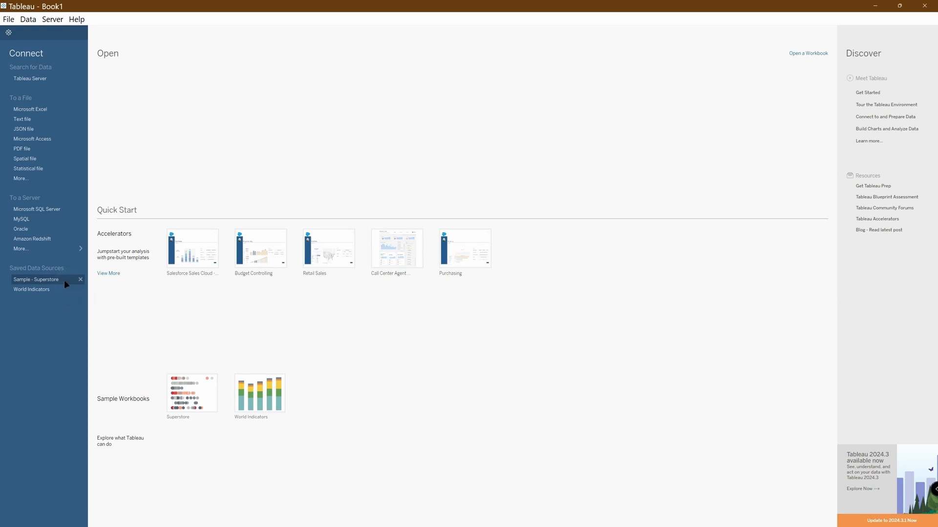
Step: Connect to the saved Sample - Superstore data source and place Category from the Product hierarchy on Rows
click(41, 280)
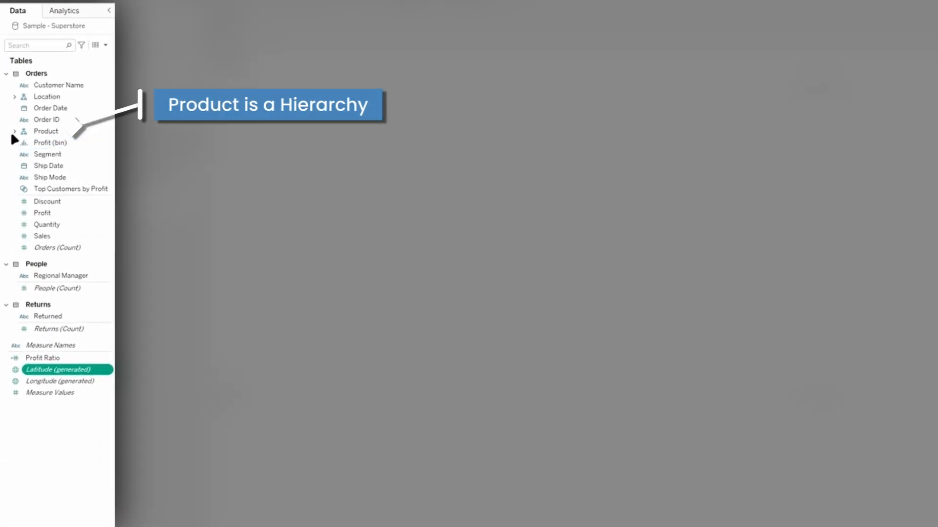
click(11, 132)
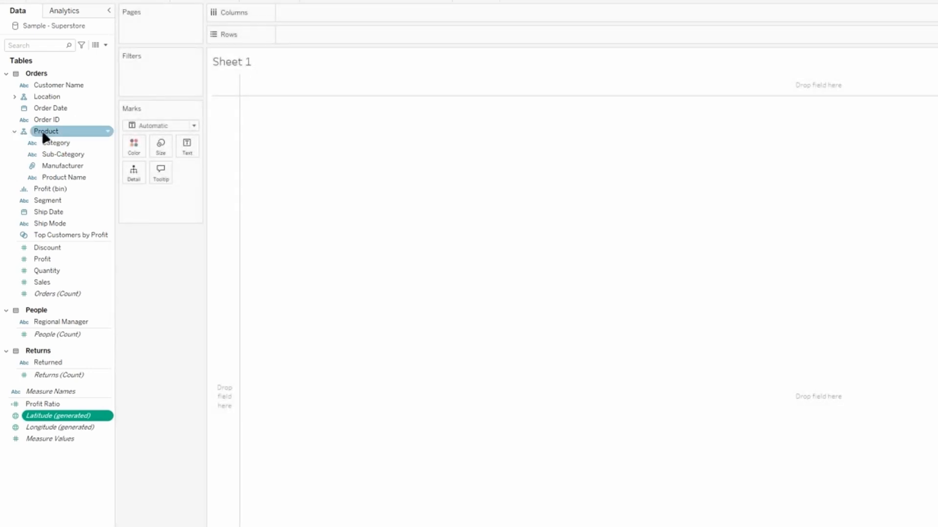
click(49, 144)
drag(49, 144, 305, 37)
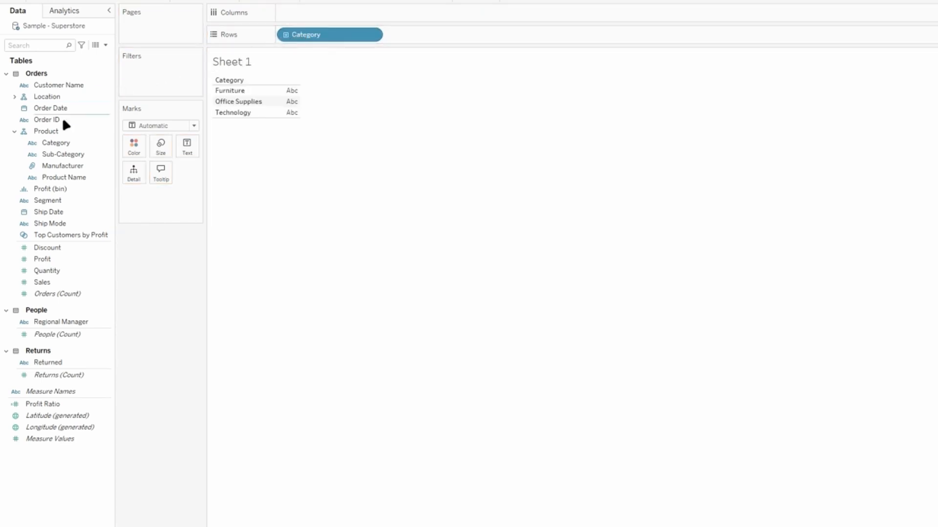
Step: Place Region from the Location hierarchy on Columns
click(14, 98)
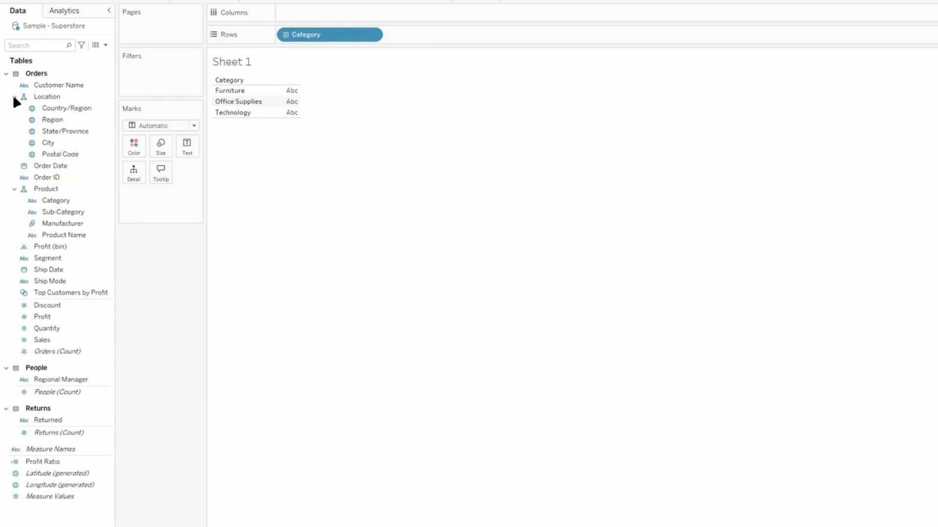
click(57, 122)
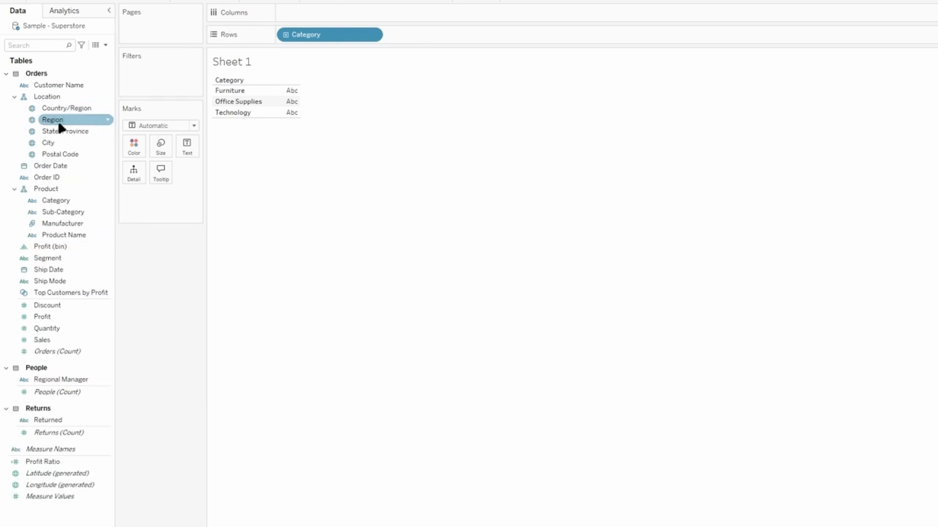
drag(87, 123, 336, 19)
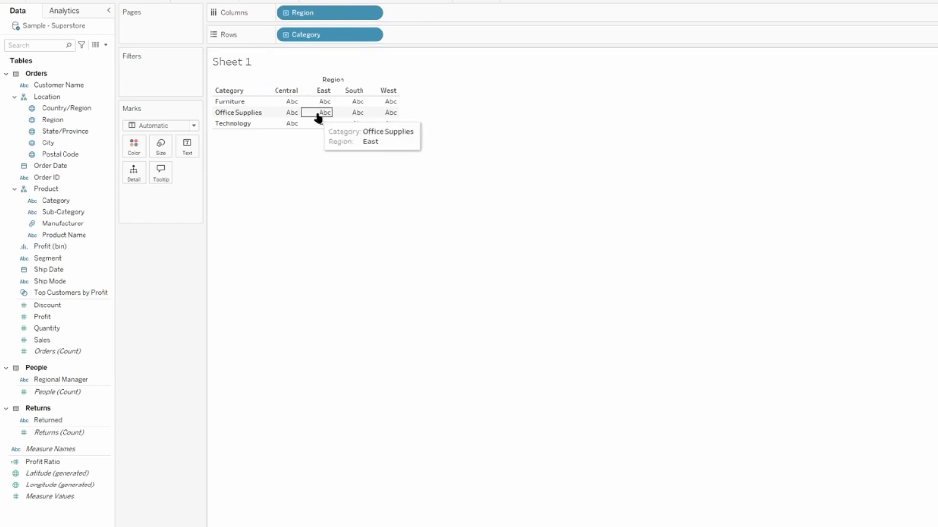
mouse_move(322, 123)
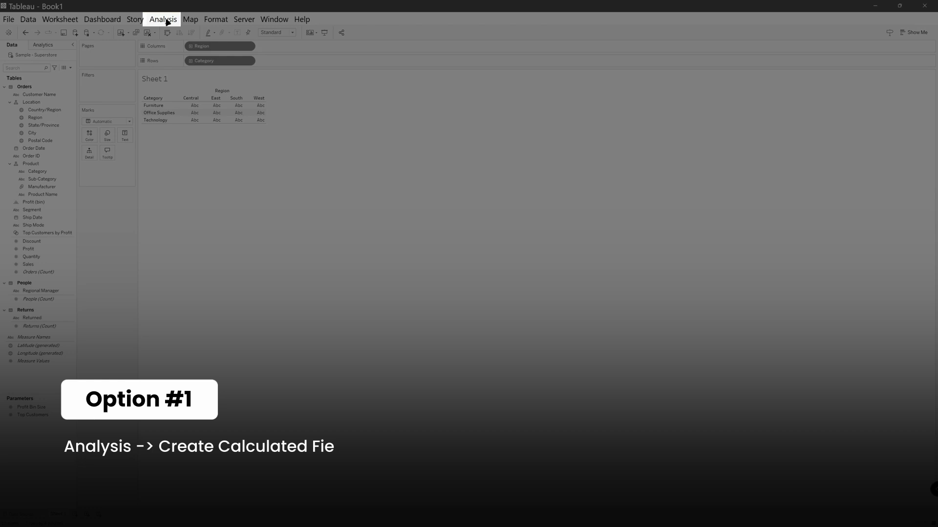
click(163, 19)
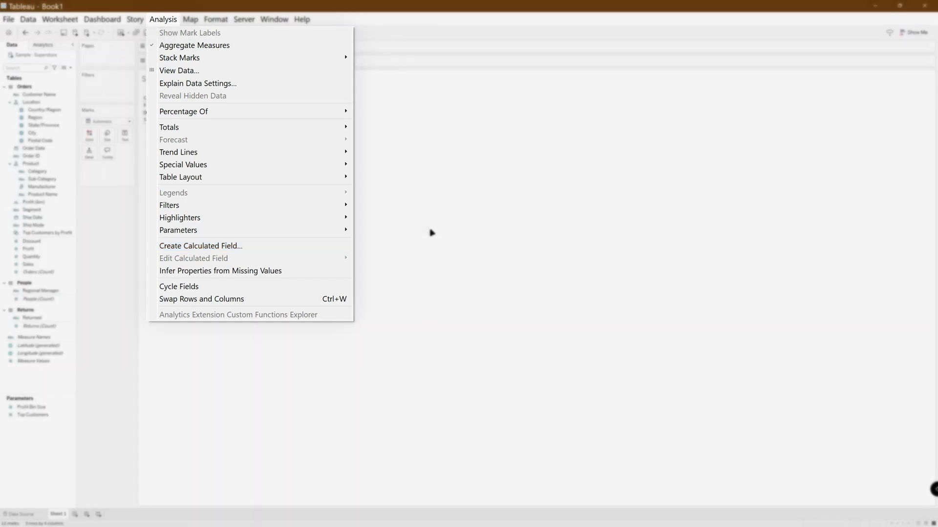
click(443, 228)
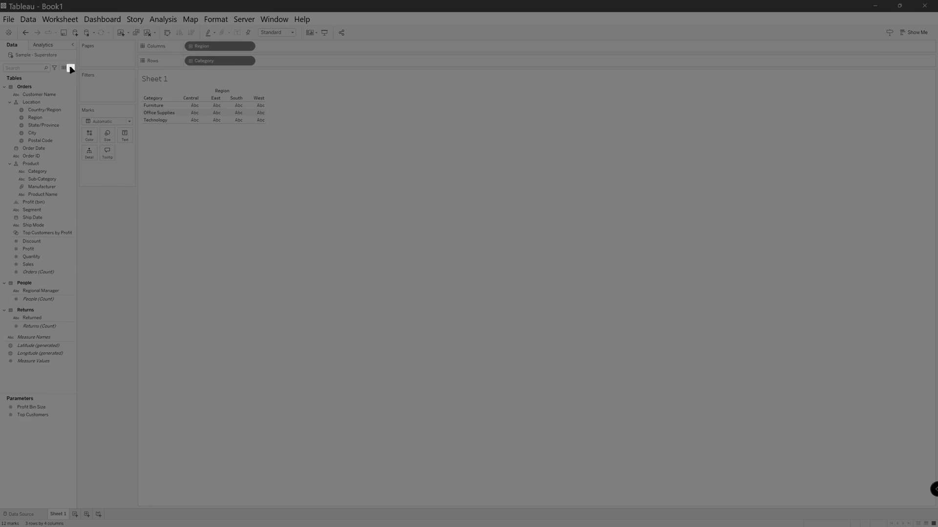
Step: Create a new calculated field and name it Profit Ratio
click(71, 68)
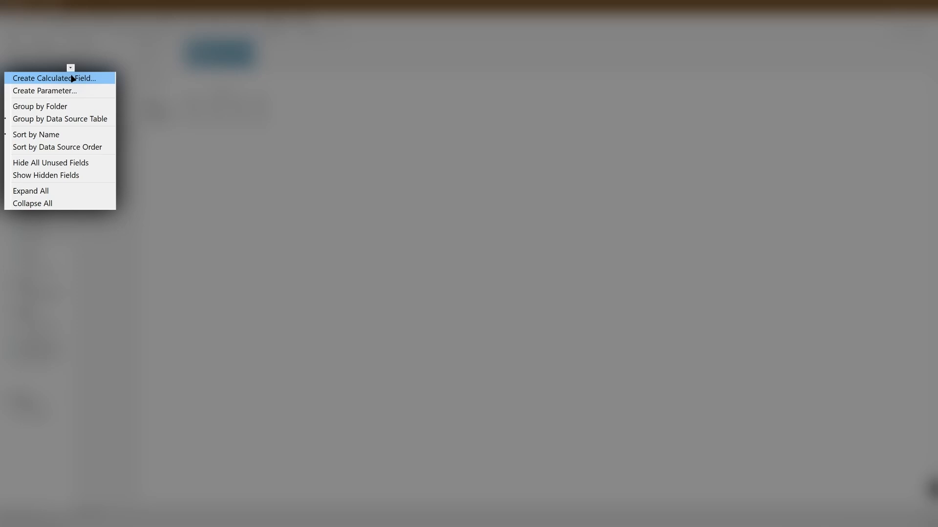
click(72, 78)
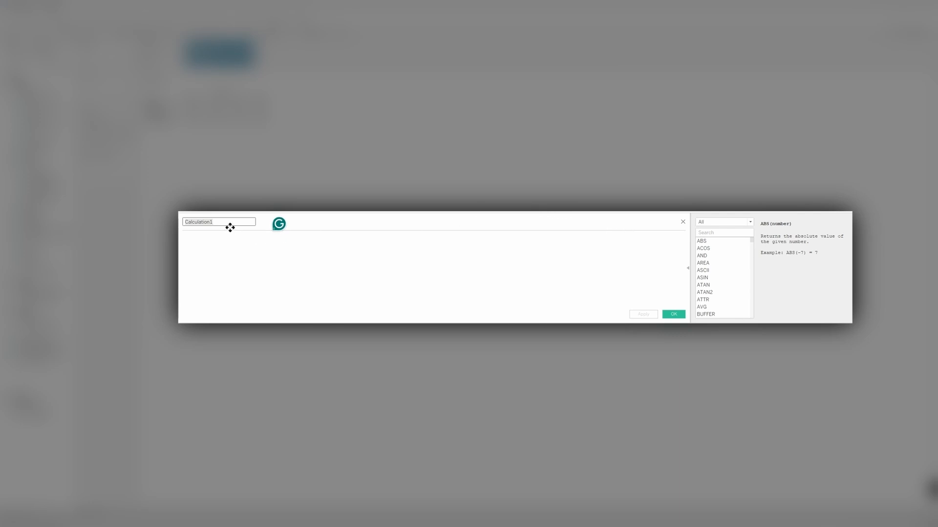
drag(228, 224, 194, 221)
click(211, 222)
double_click(211, 222)
text(Profit Ratio)
Step: Begin the Profit Ratio formula with the SUM function and look up SUM in the function reference
click(256, 251)
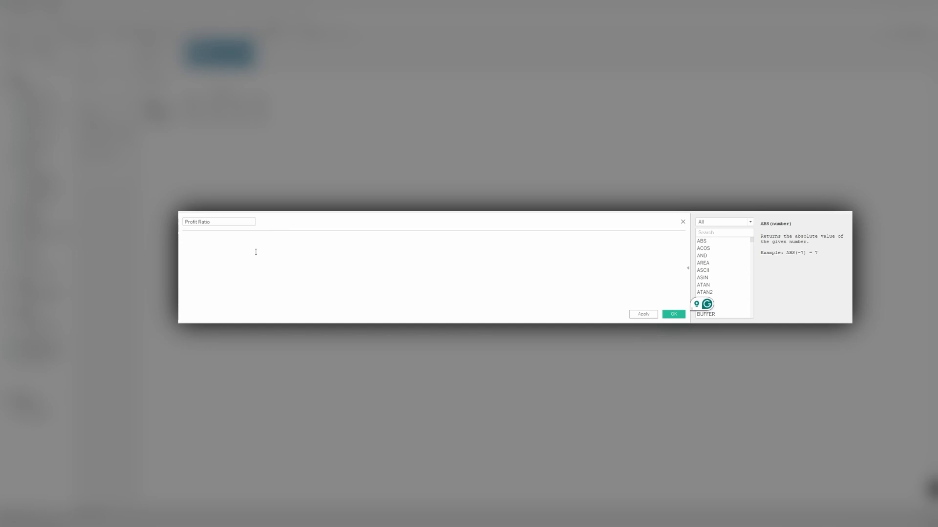
text(su)
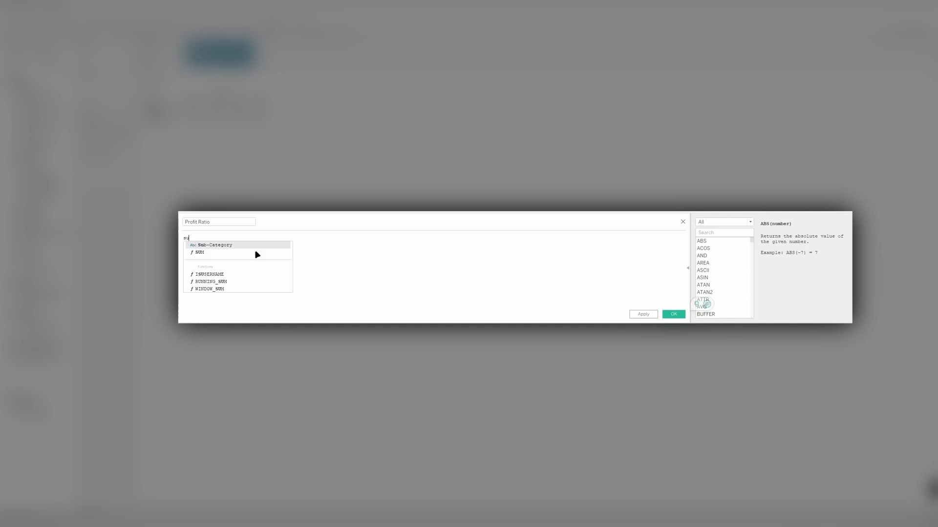
text(m()
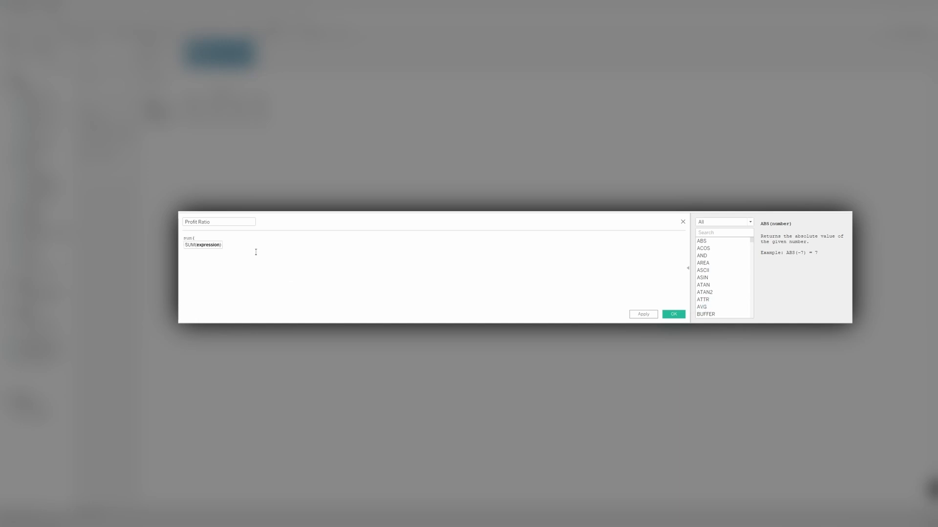
click(719, 235)
text(sum)
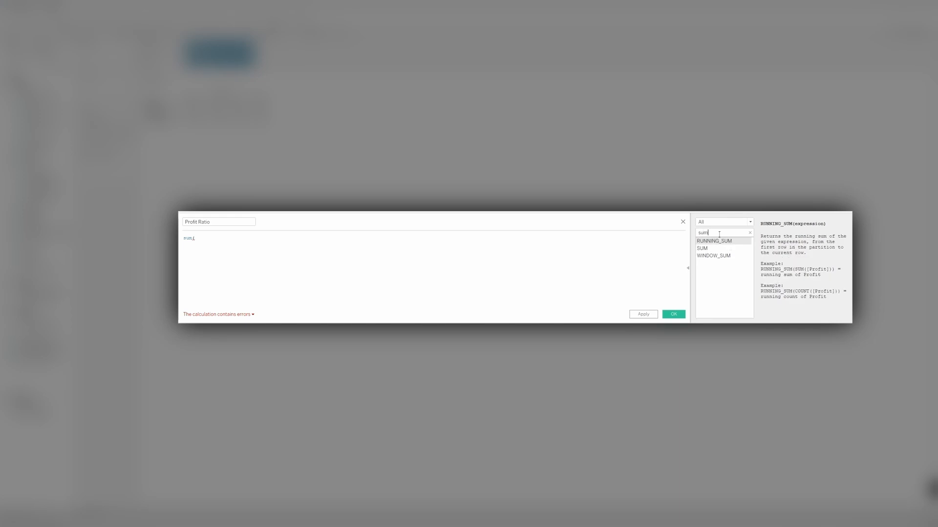
click(713, 250)
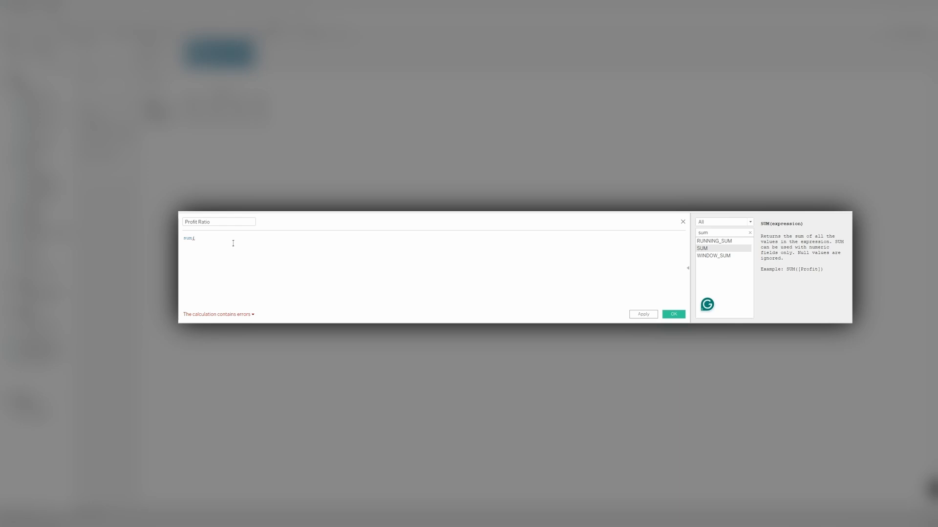
Step: Complete the first part of the Profit Ratio formula as SUM([Profit]), using the suggested function and field
key(BackSpace)
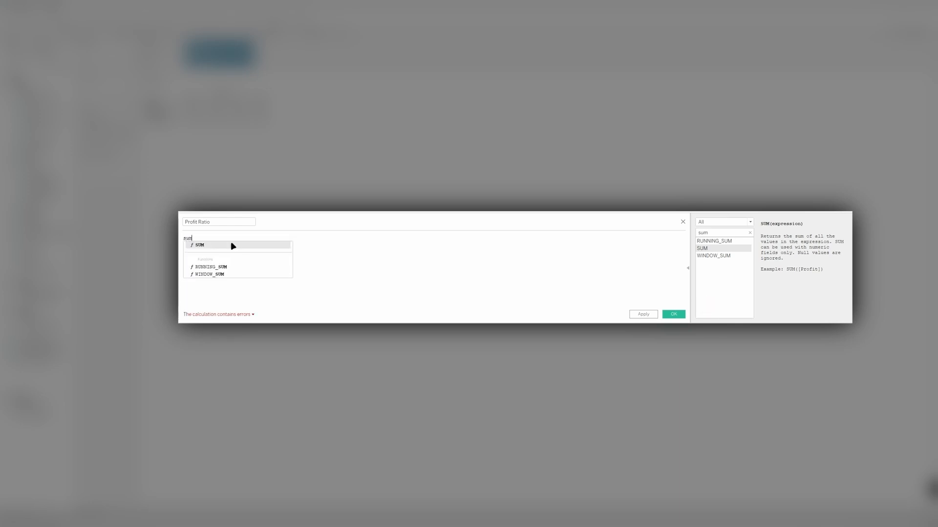
click(231, 244)
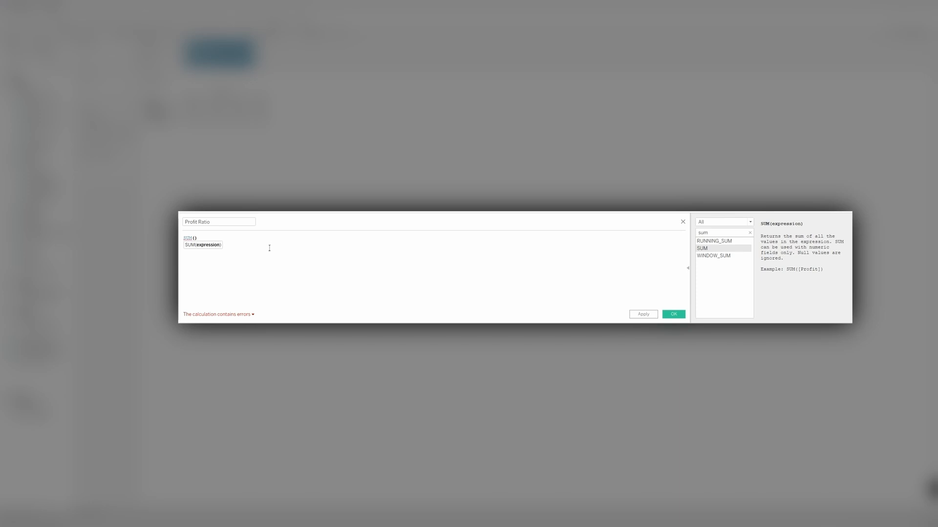
text(Pro)
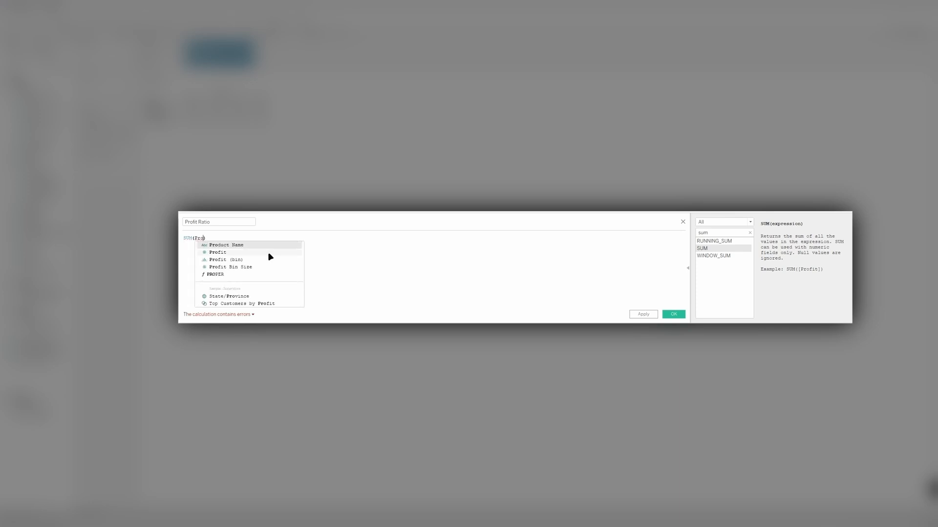
click(268, 254)
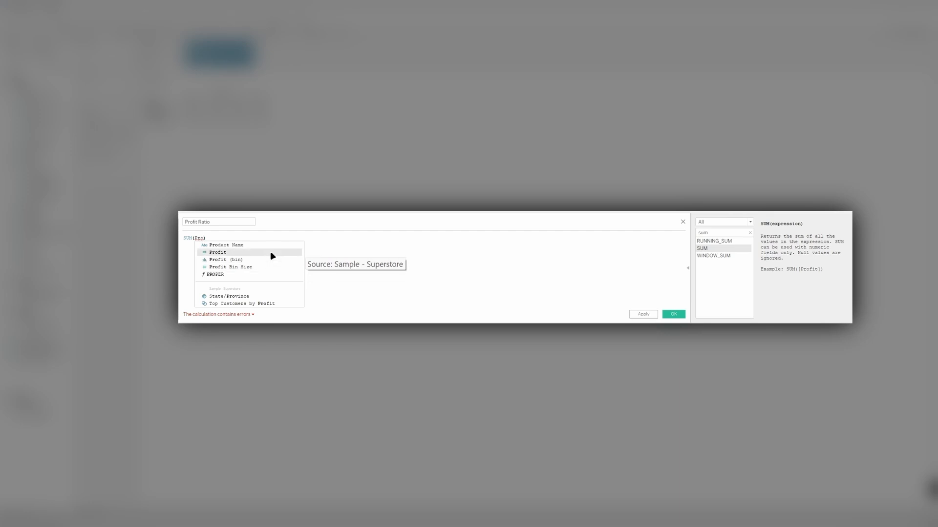
click(272, 256)
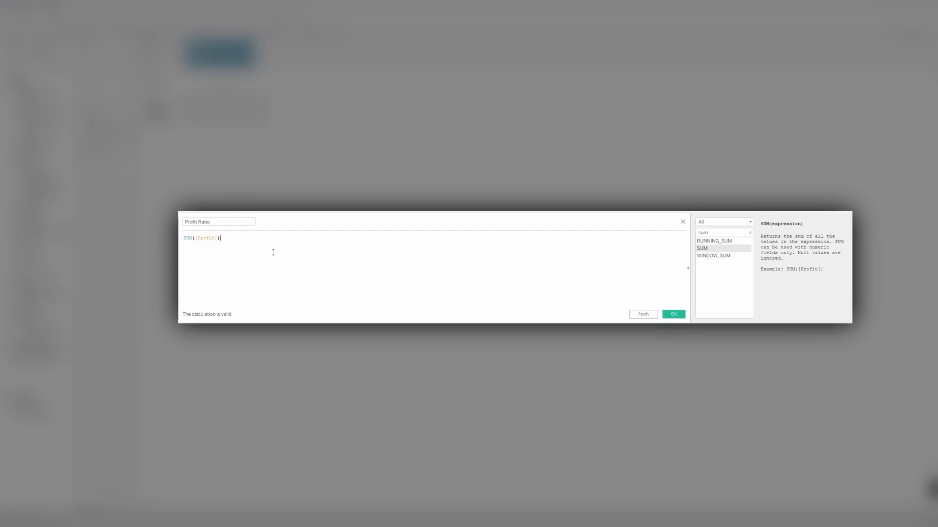
Step: Divide by SUM([Sales]) so the formula reads SUM([Profit])/SUM([Sales]), and save the calculated field
text(/sum([Sales])
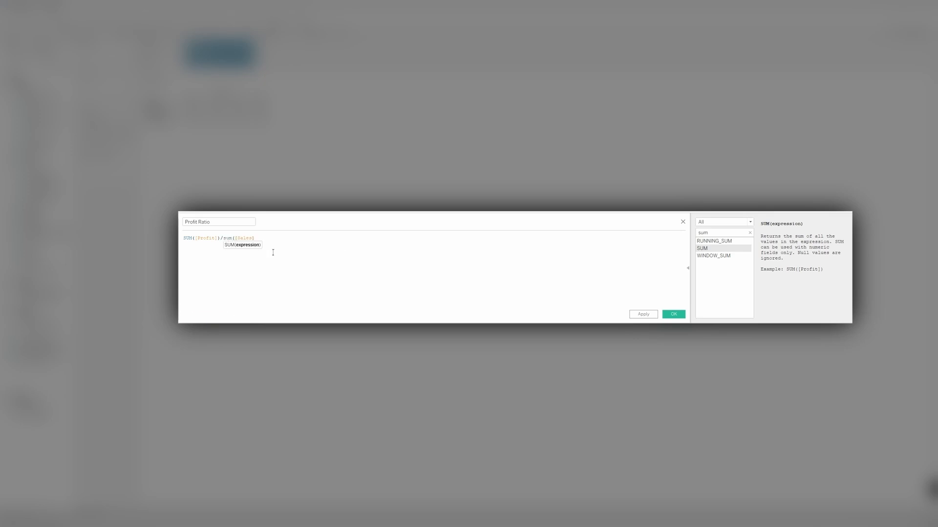
text())
key(BackSpace)
key(BackSpace)
key(BackSpace)
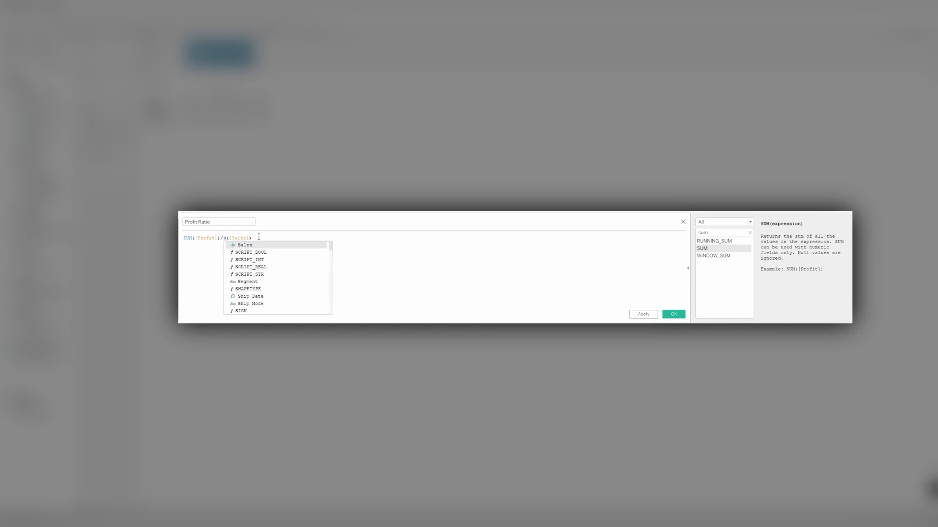
text(SUM)
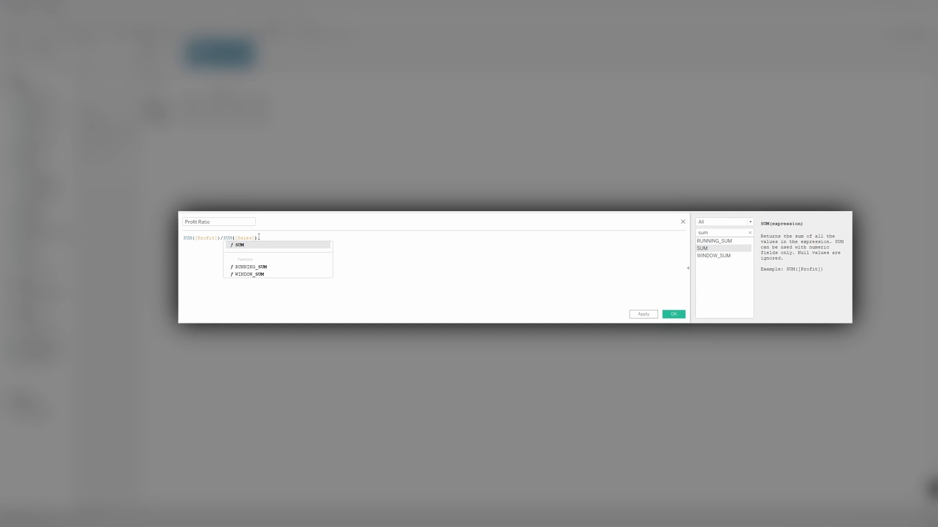
click(287, 237)
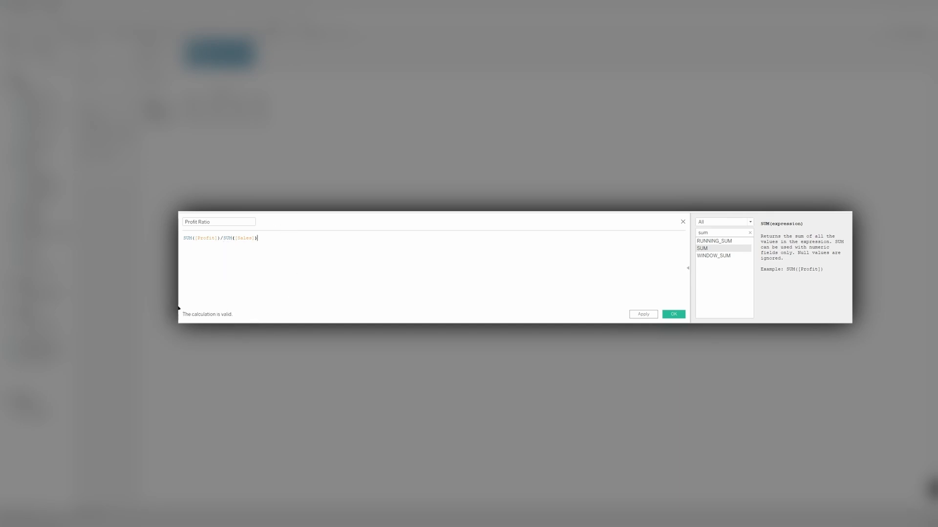
click(675, 316)
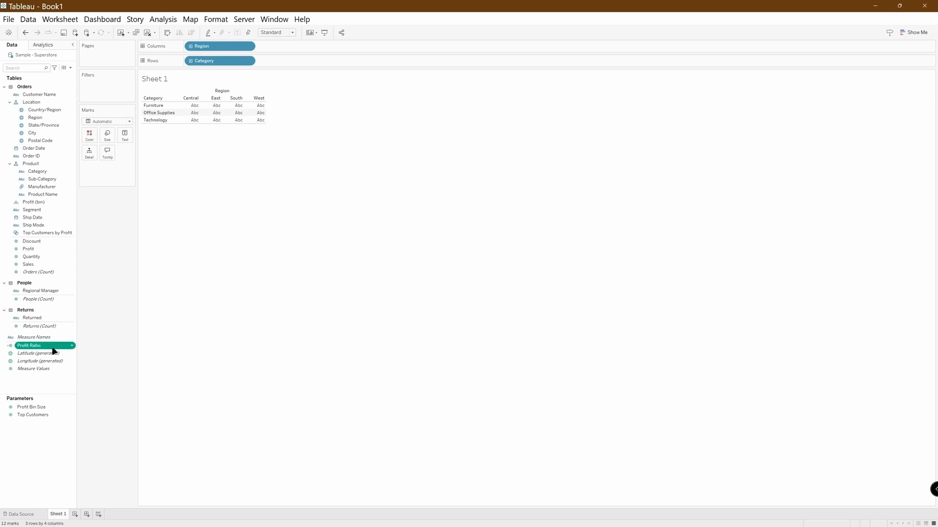
Step: Show the Profit Ratio field as text in the Category by Region table
drag(53, 351, 128, 138)
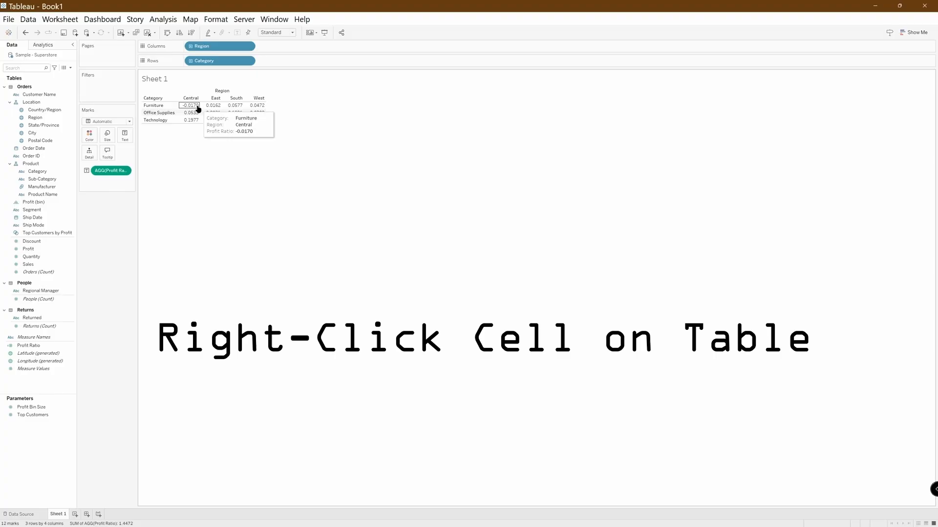
Step: View the summary and underlying Orders data behind the Furniture, Central cell, and close the data window
right_click(199, 108)
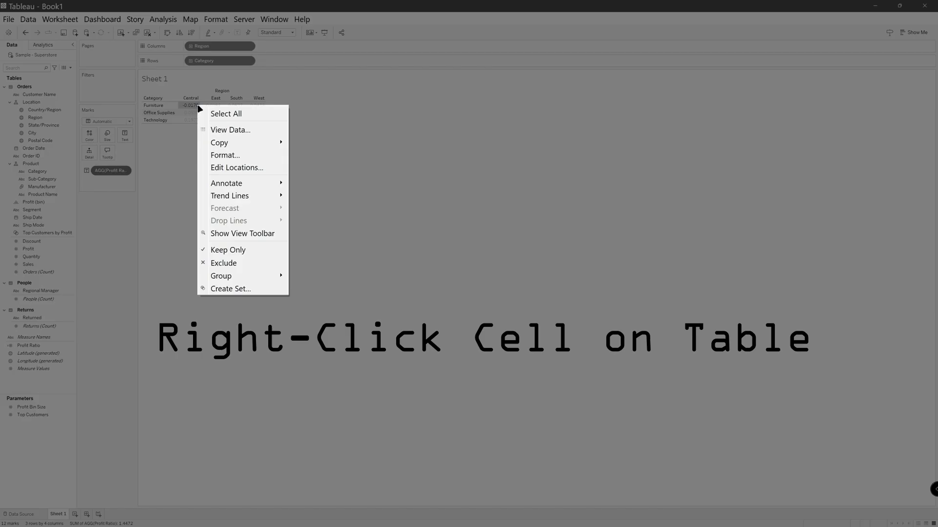
click(218, 131)
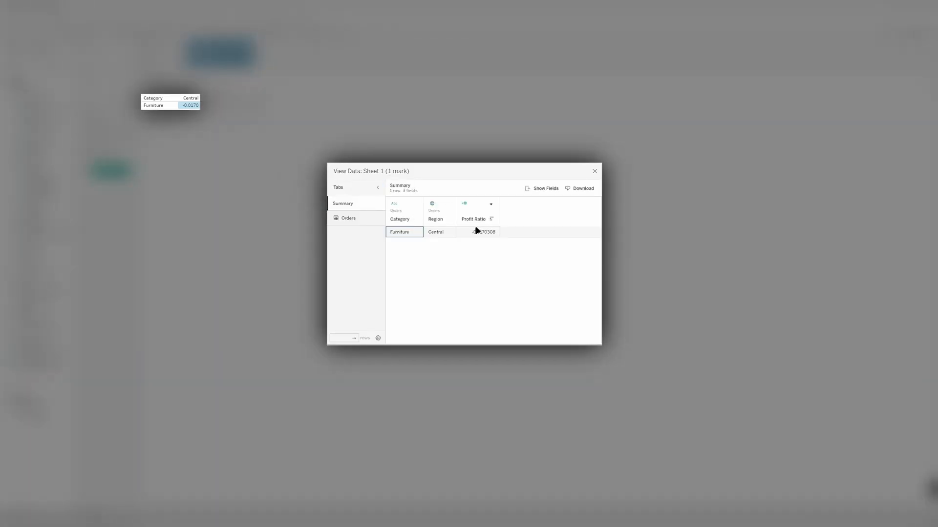
click(480, 234)
click(354, 222)
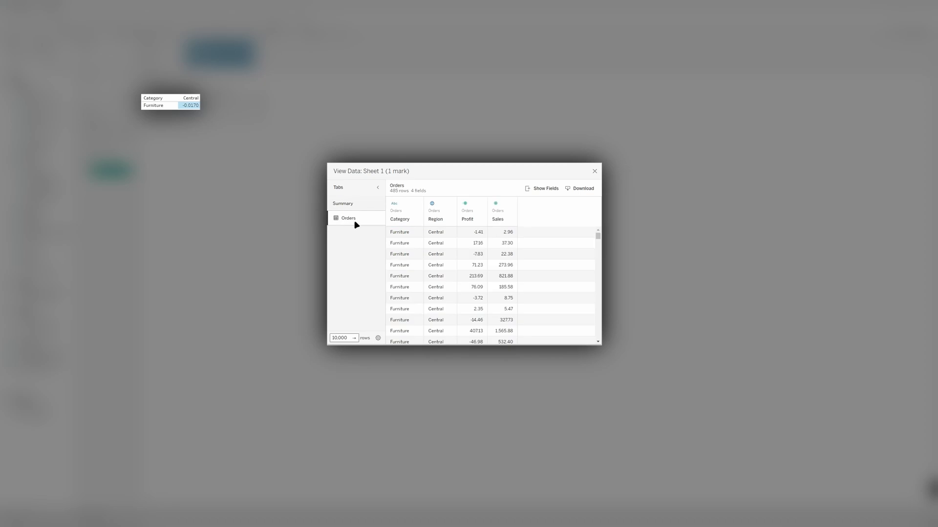
scroll(498, 240, down, 1)
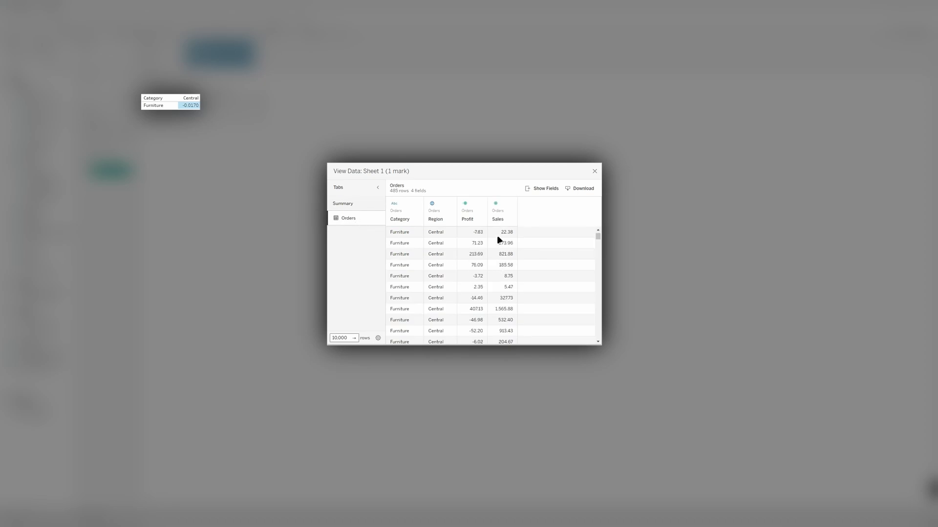
scroll(498, 239, up, 2)
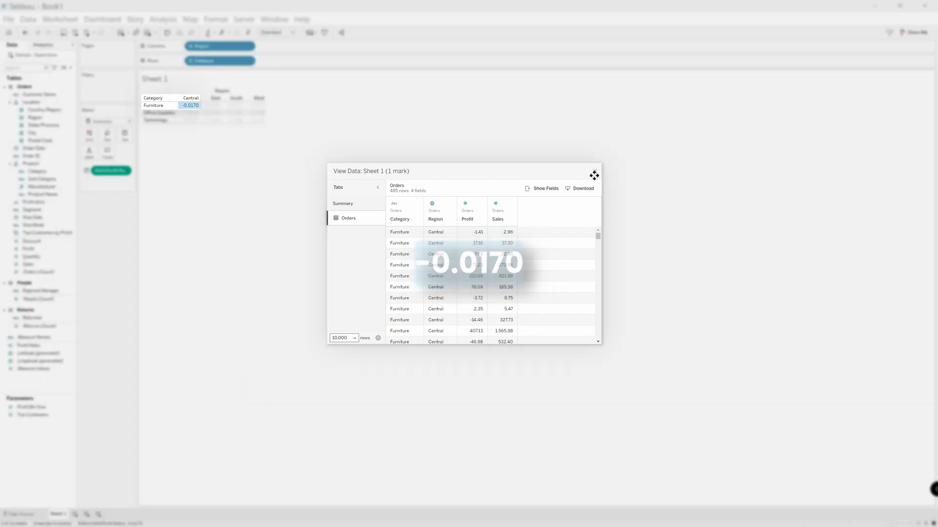
click(594, 173)
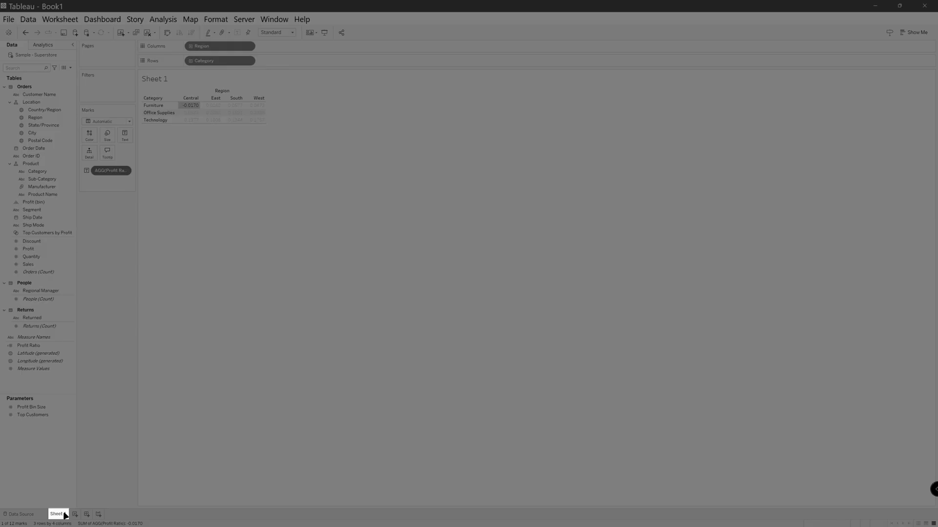
Step: Rename the worksheet Sheet 1 as Calc Field
double_click(57, 514)
text(Calc Field)
key(Return)
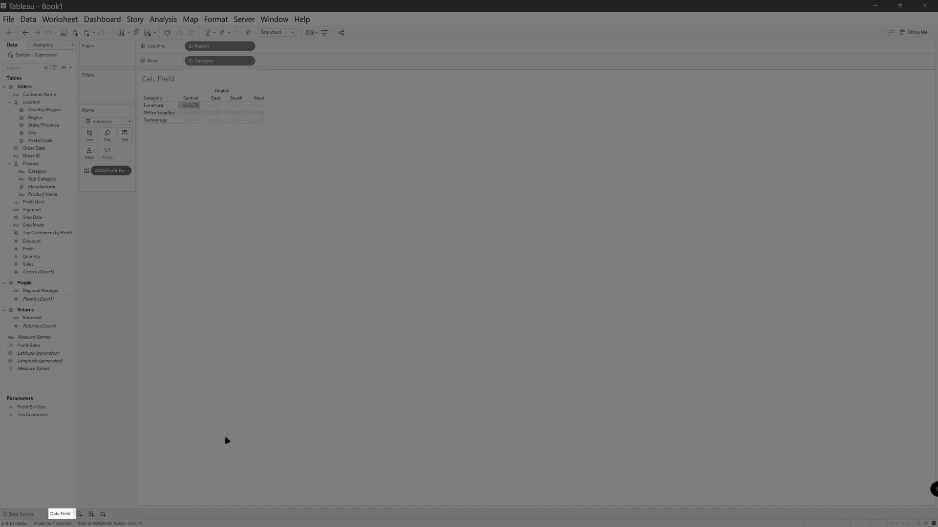